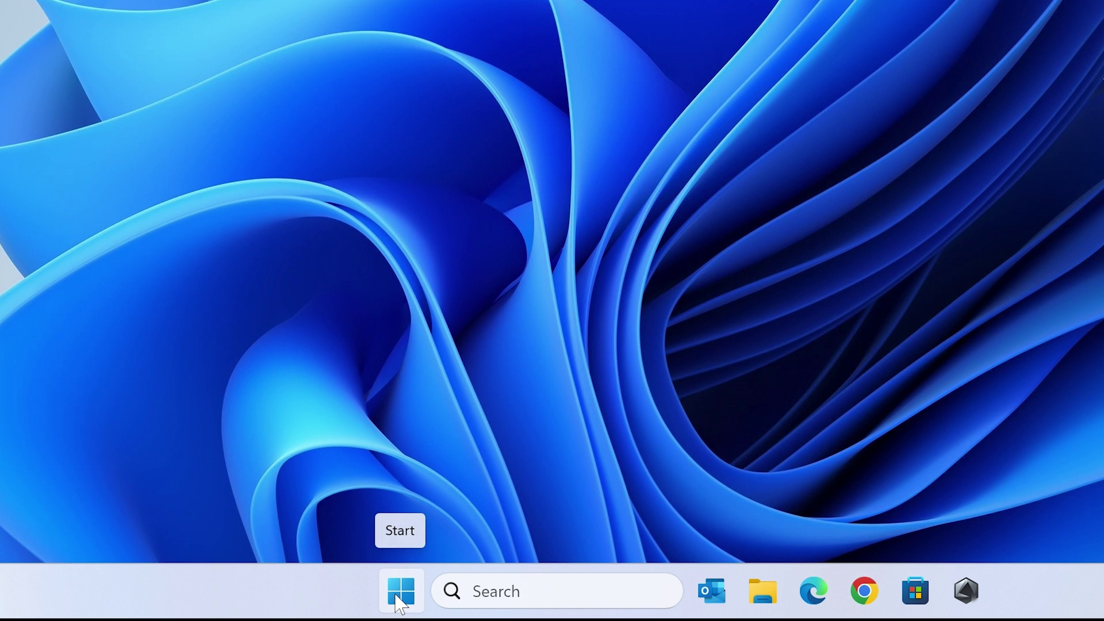
Open Device Manager, centre and heighten its window, and expand Universal Serial Bus controllers.
right_click(410, 608)
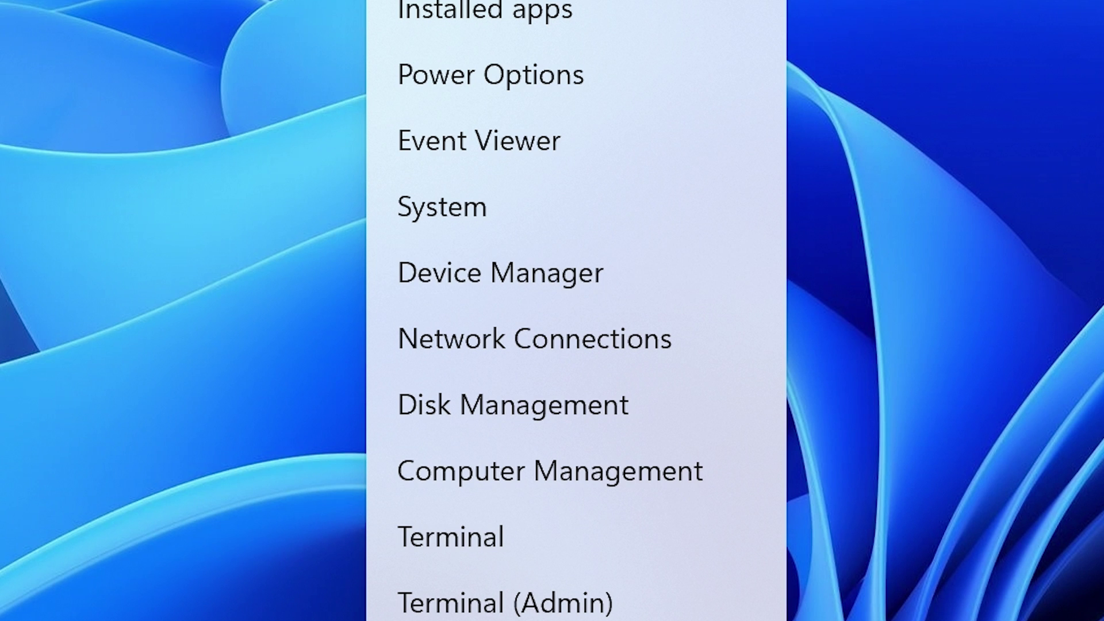
click(489, 271)
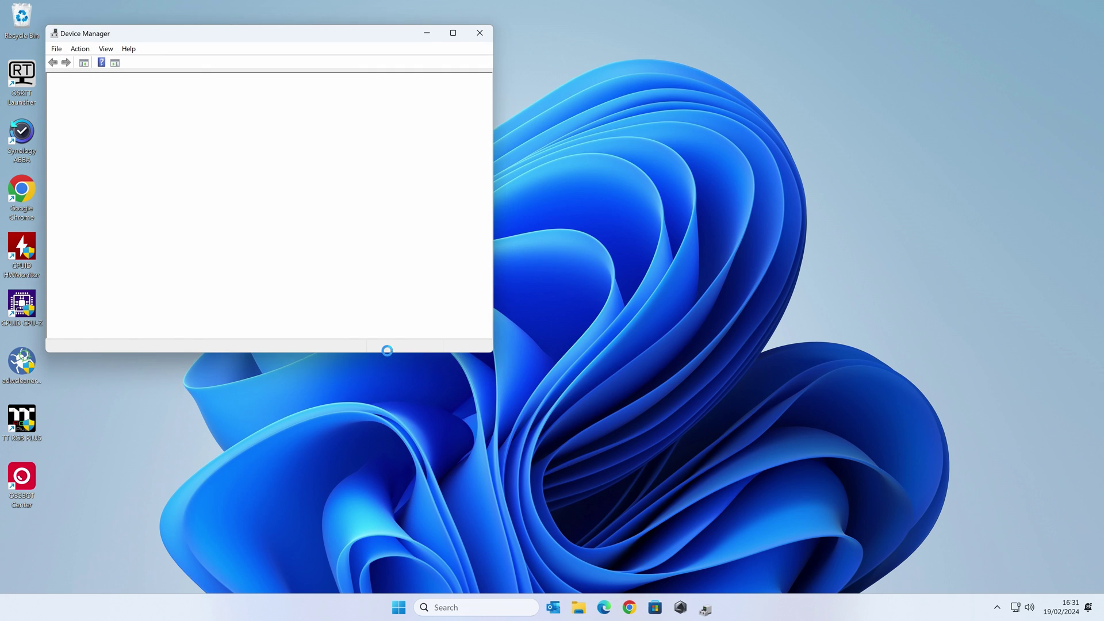
drag(219, 36, 462, 66)
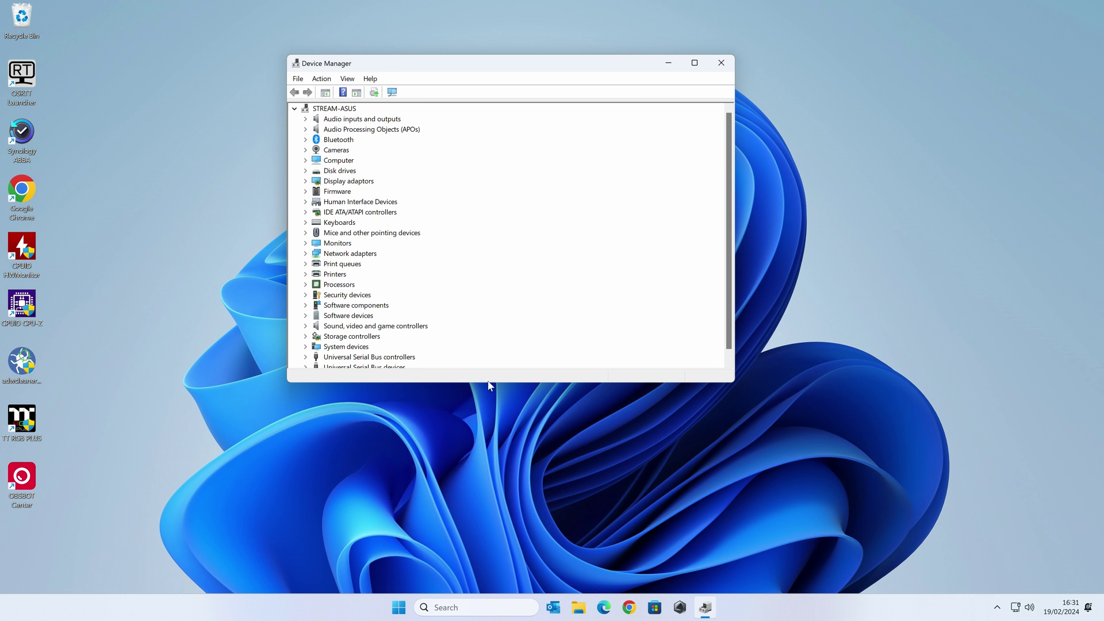
drag(487, 384, 488, 502)
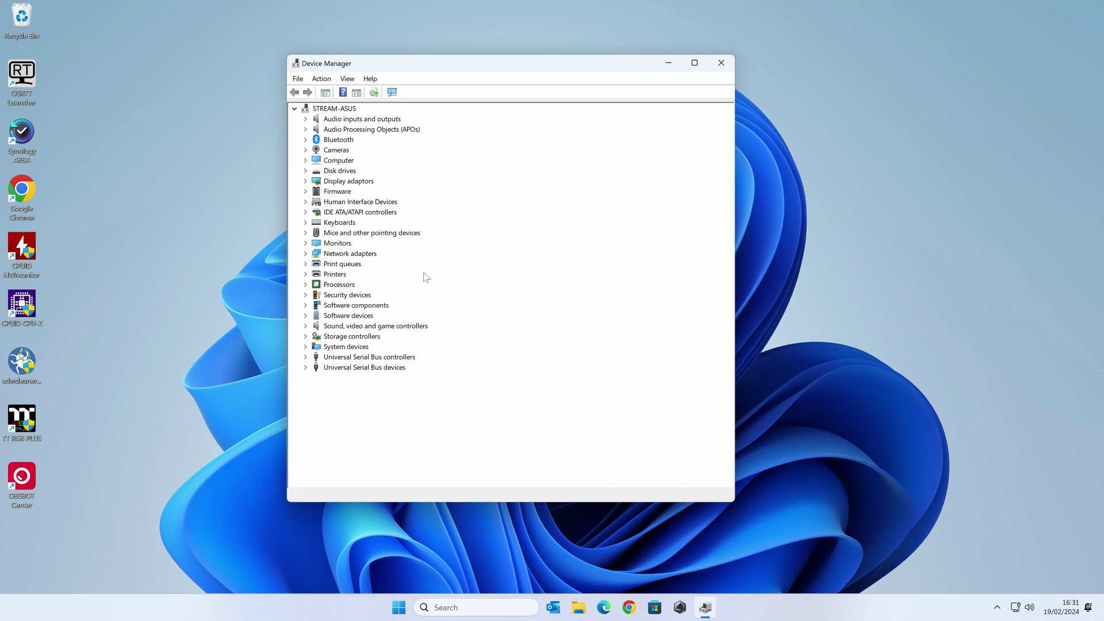
click(305, 358)
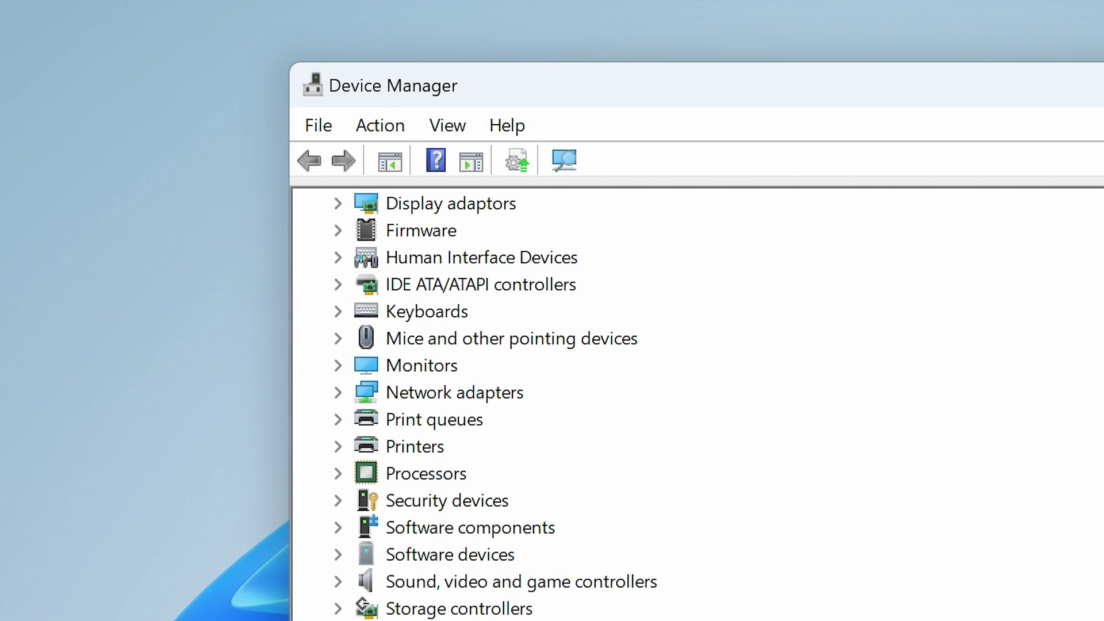
click(448, 126)
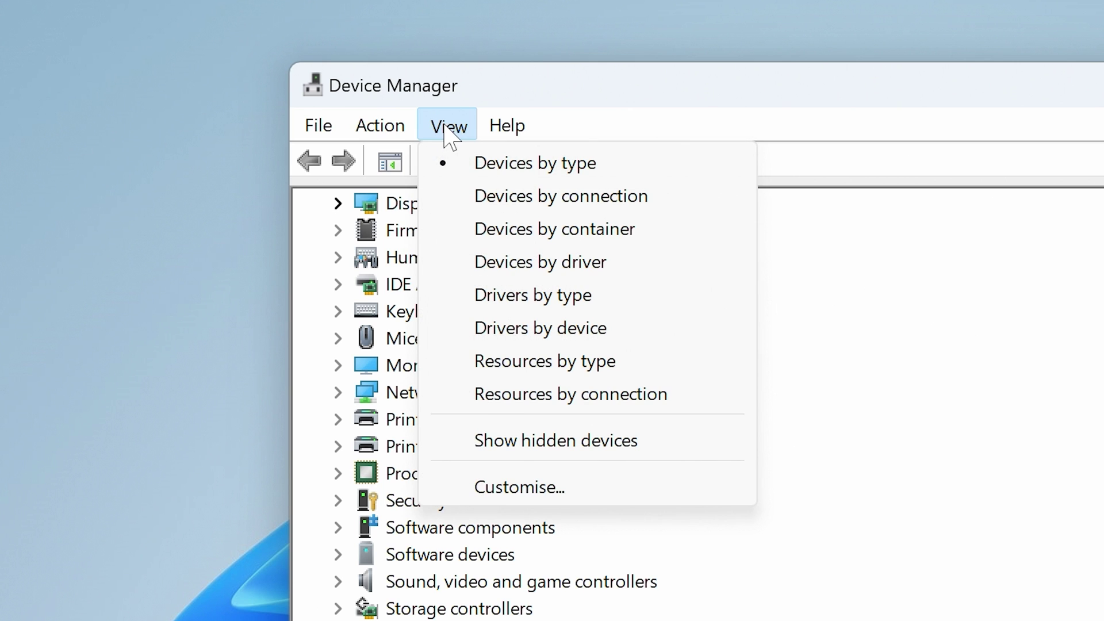
Enable Show hidden devices and bring up actions for the greyed-out USB Composite Device.
click(517, 441)
scroll(423, 424, down, 4)
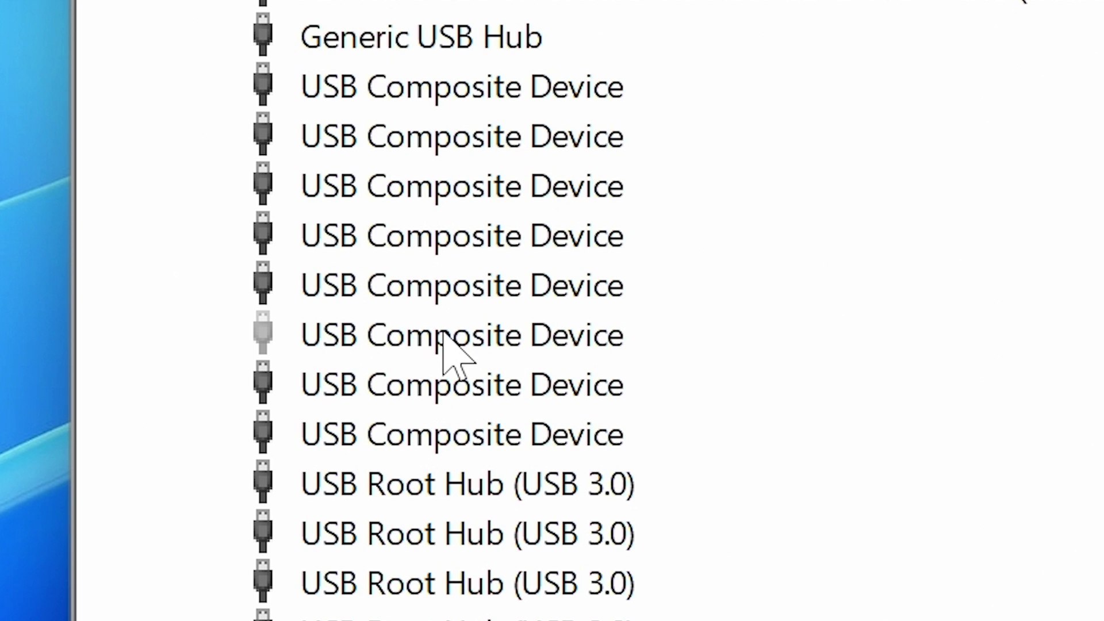
right_click(401, 328)
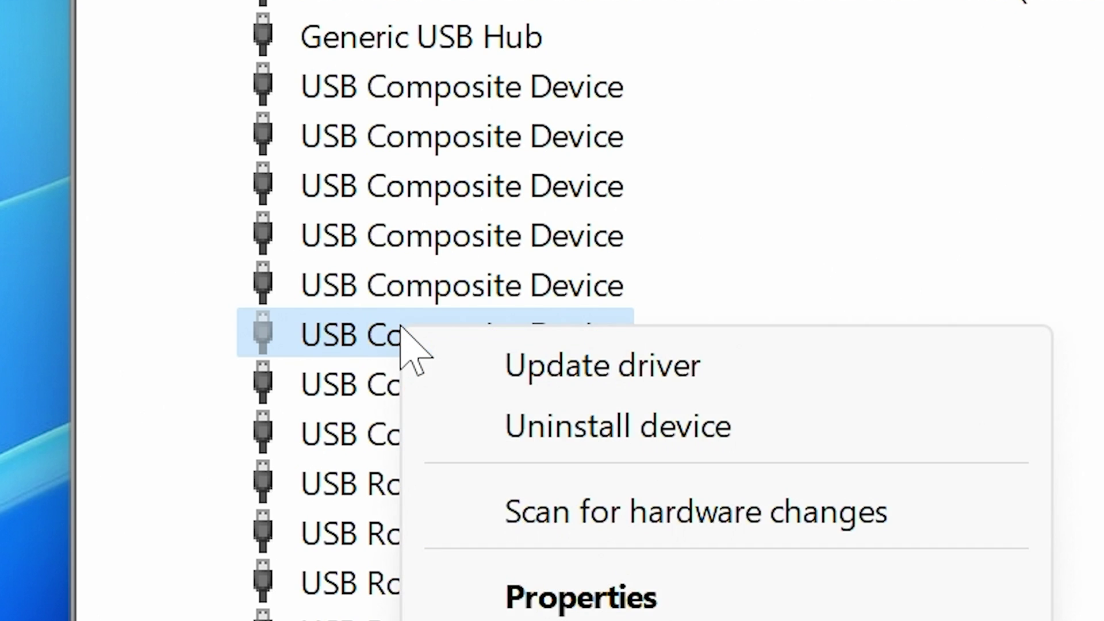
Uninstall the disconnected USB Composite Device, then expand Universal Serial Bus devices to check it.
click(546, 420)
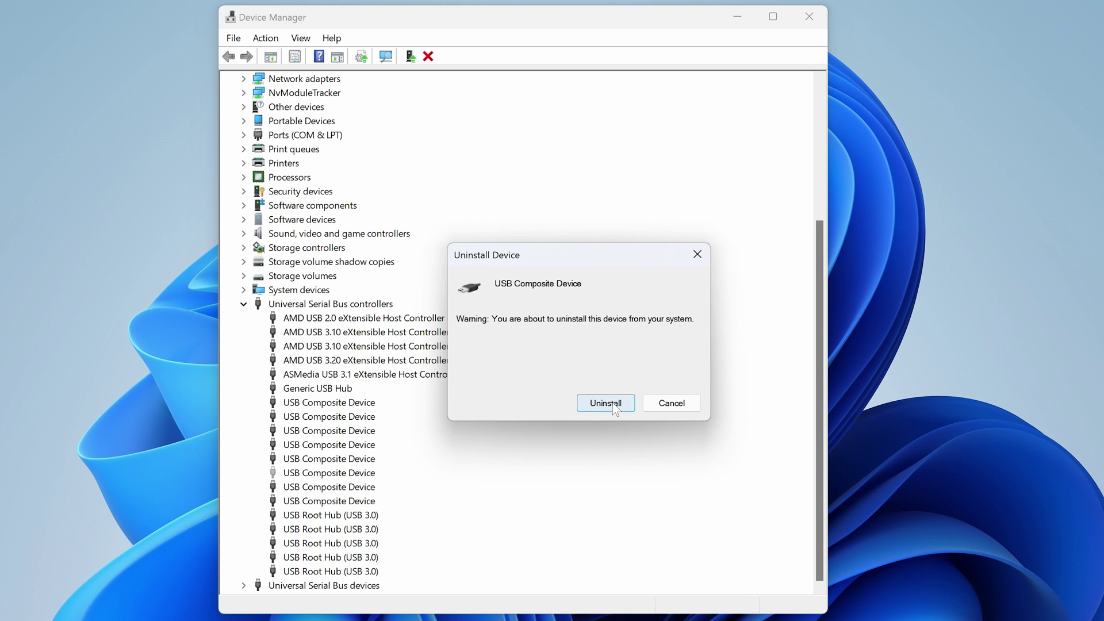
click(607, 404)
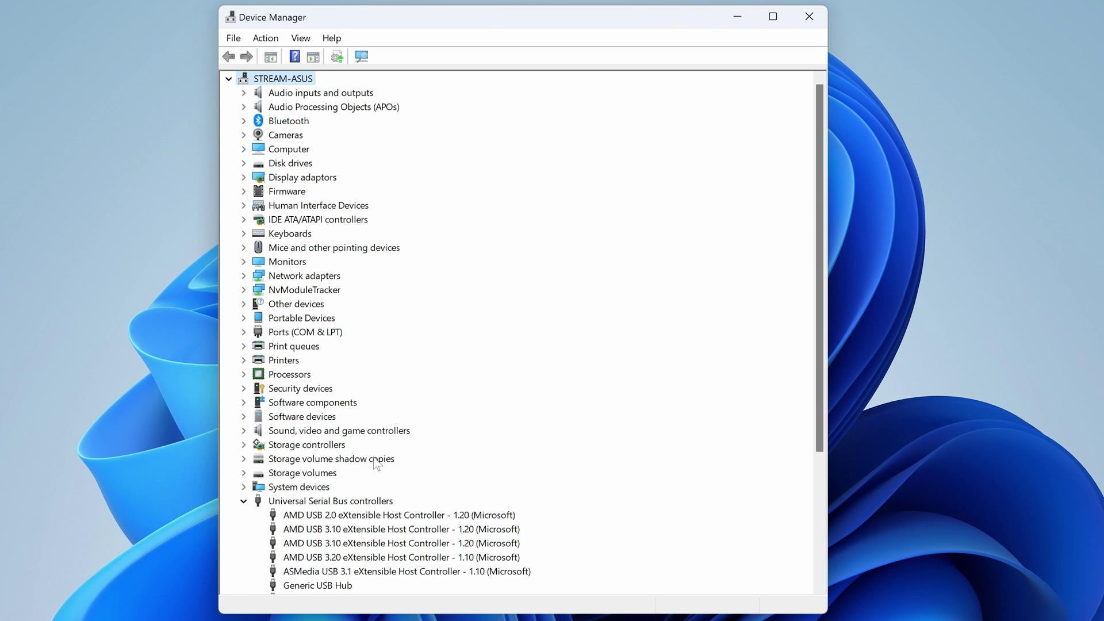
scroll(313, 454, down, 1)
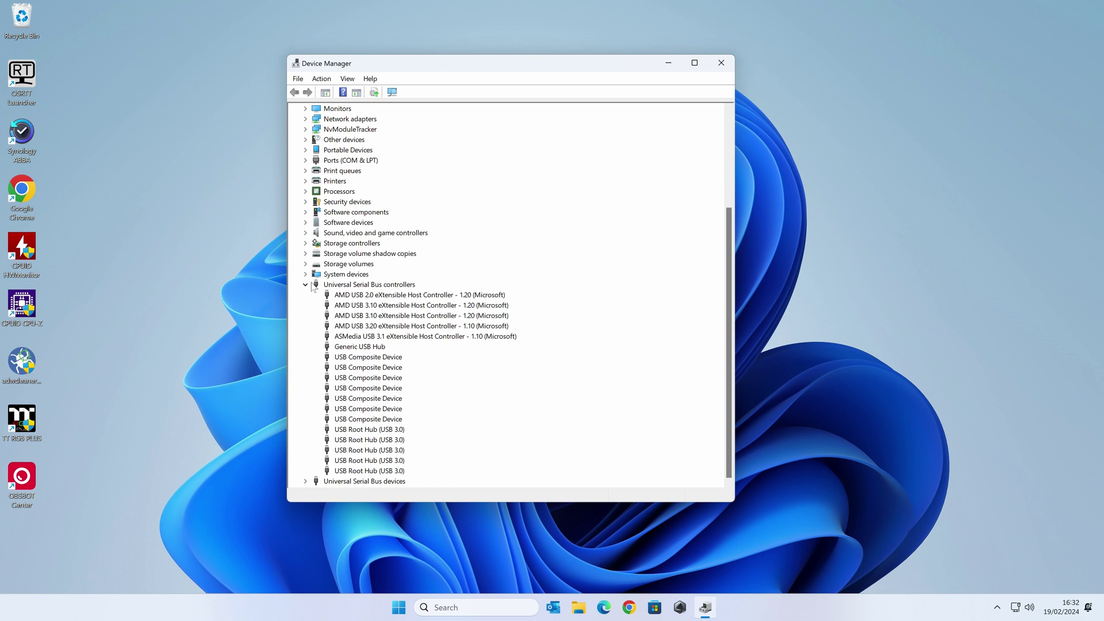
click(307, 285)
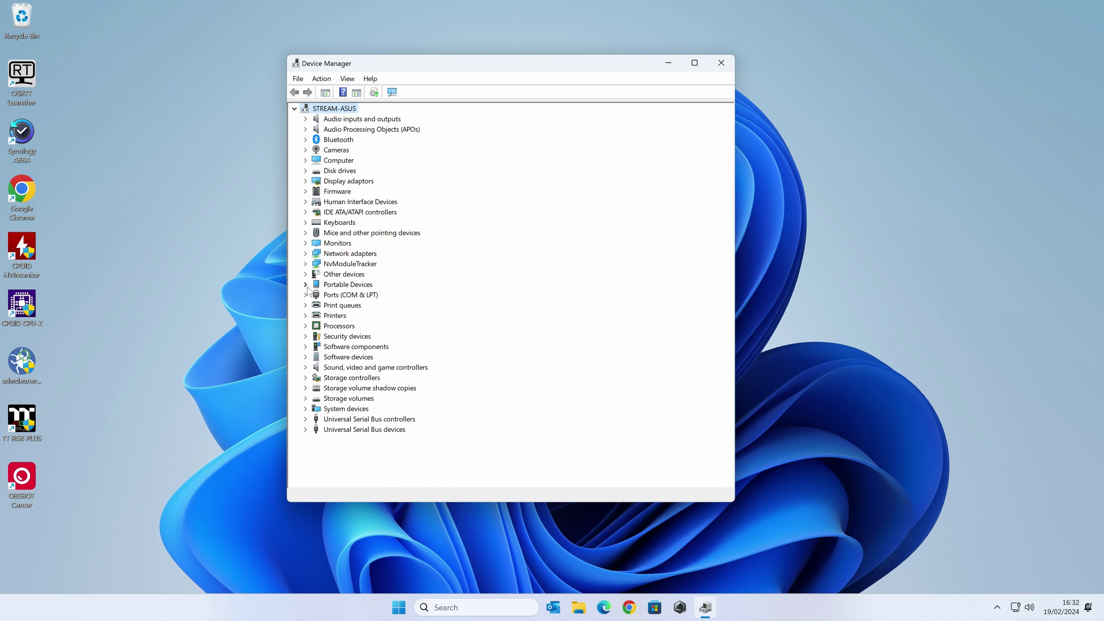
click(305, 429)
click(305, 419)
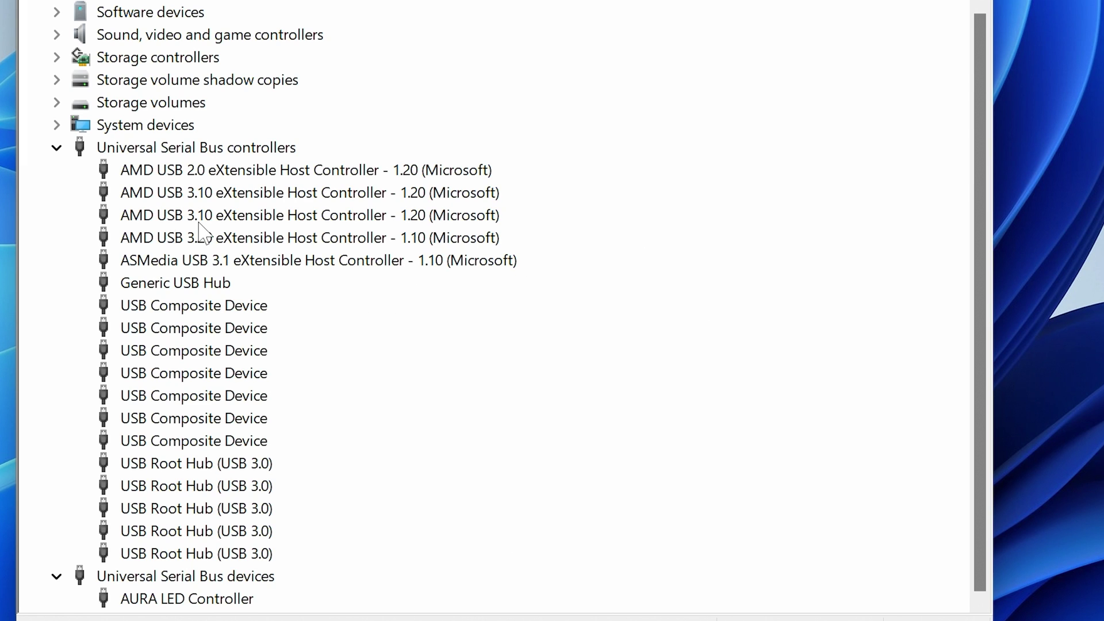
Select the ASMedia USB 3.1 host controller in the USB controllers list.
click(153, 262)
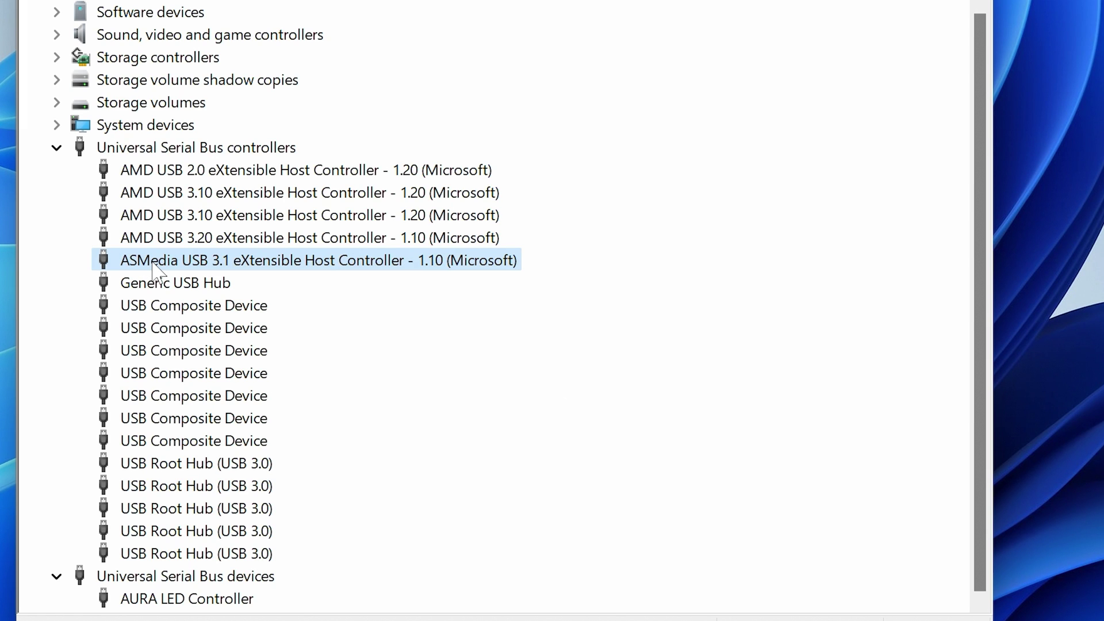
Uninstall the ASMedia USB 3.1 host controller.
right_click(325, 270)
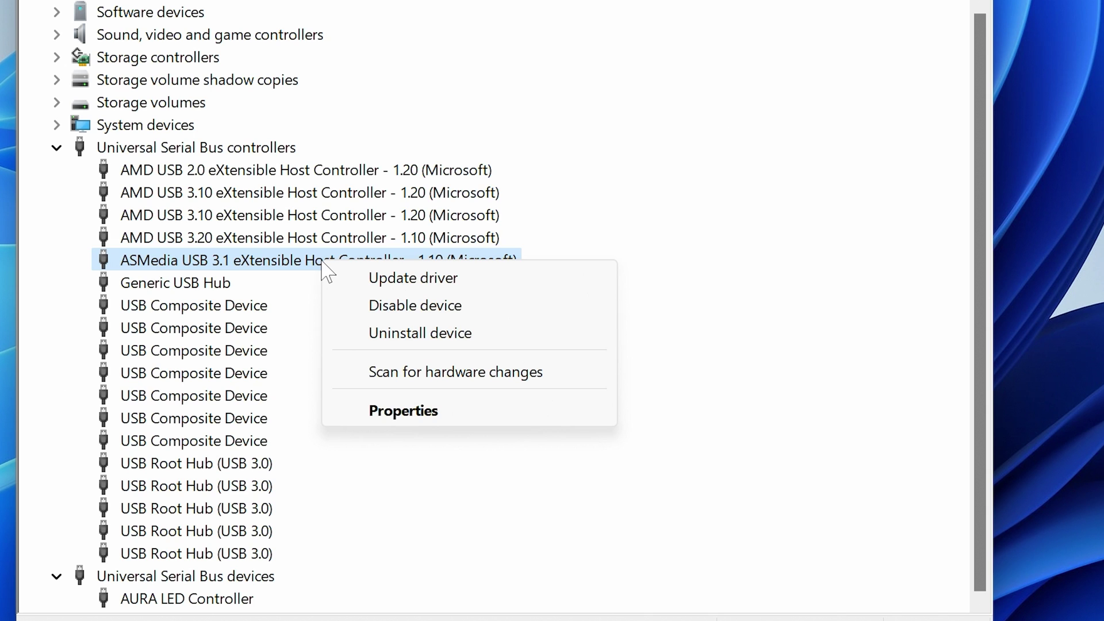
click(419, 334)
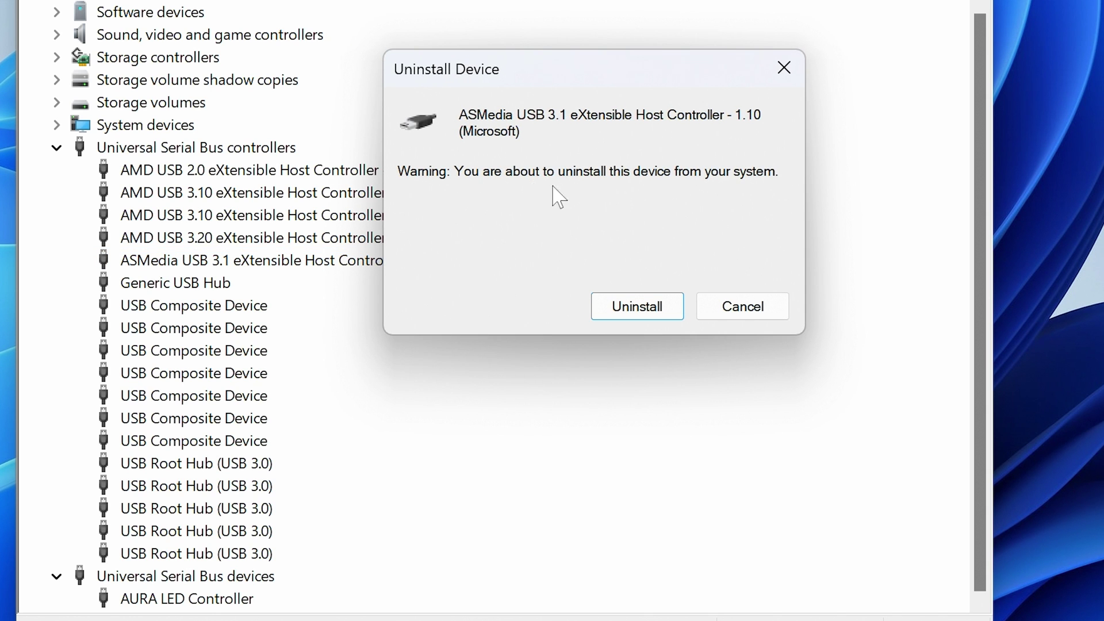
click(633, 306)
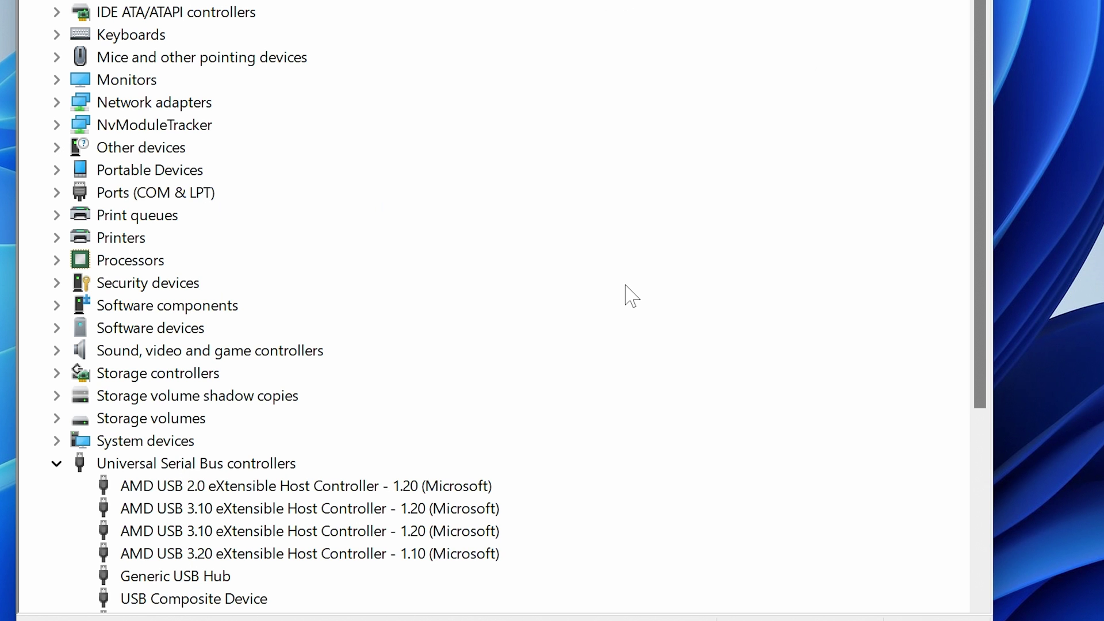
Uninstall the AMD USB 3.20 eXtensible Host Controller and decline the restart prompt.
scroll(470, 328, down, 4)
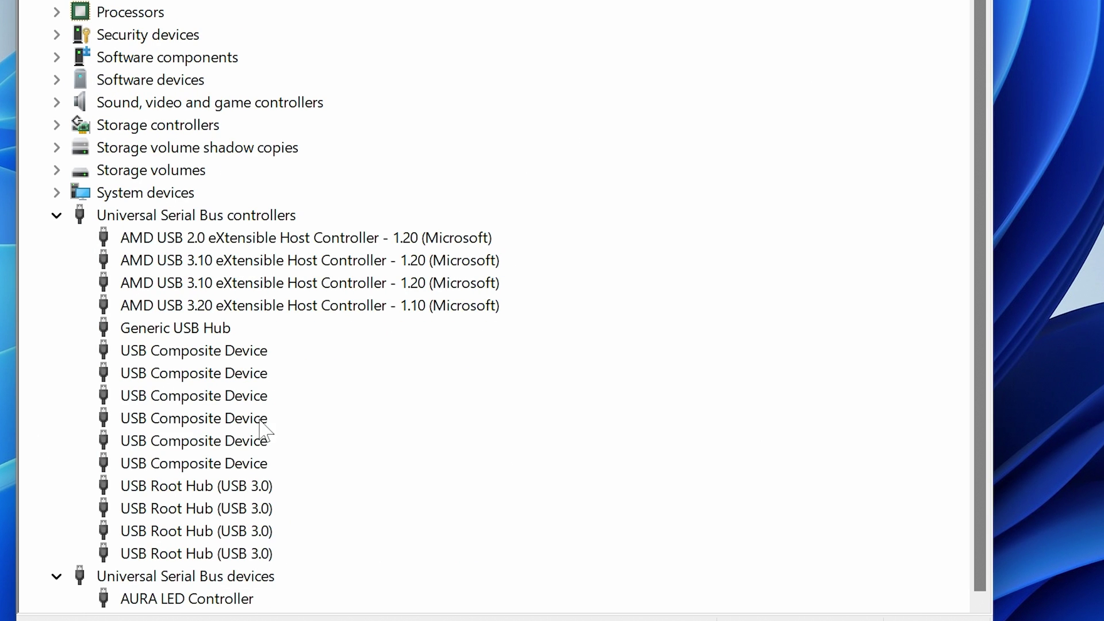
click(294, 309)
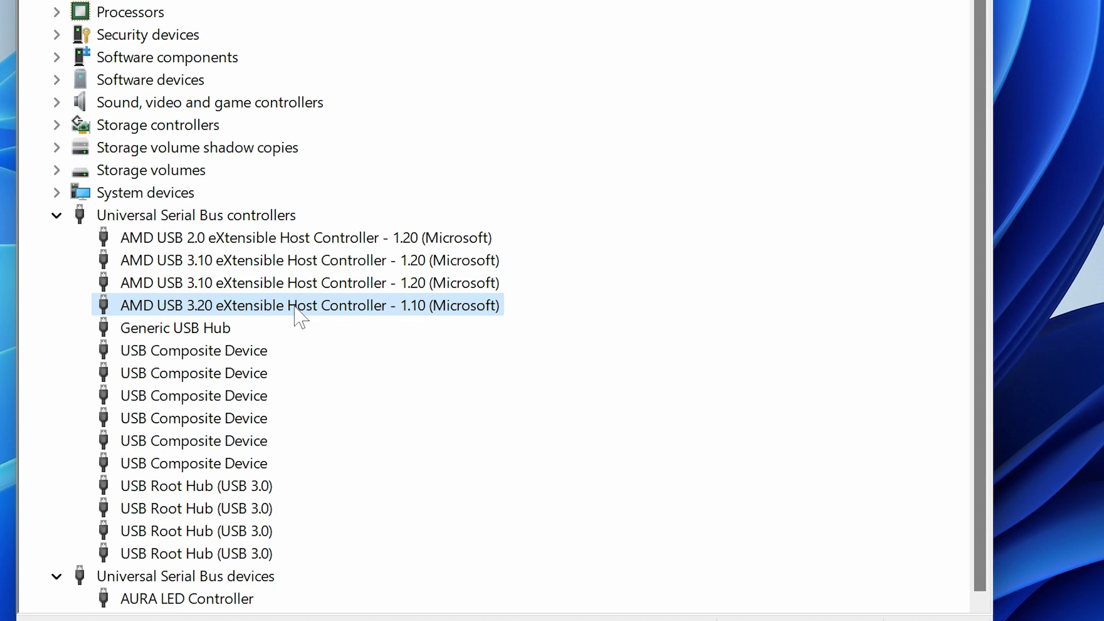
right_click(294, 309)
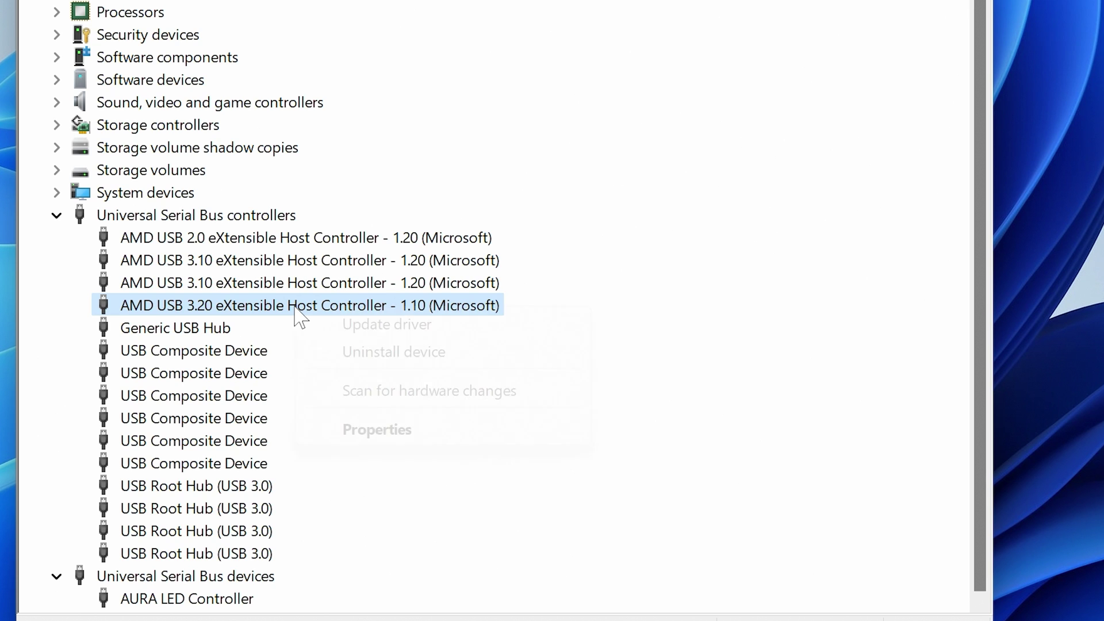
click(396, 352)
click(654, 310)
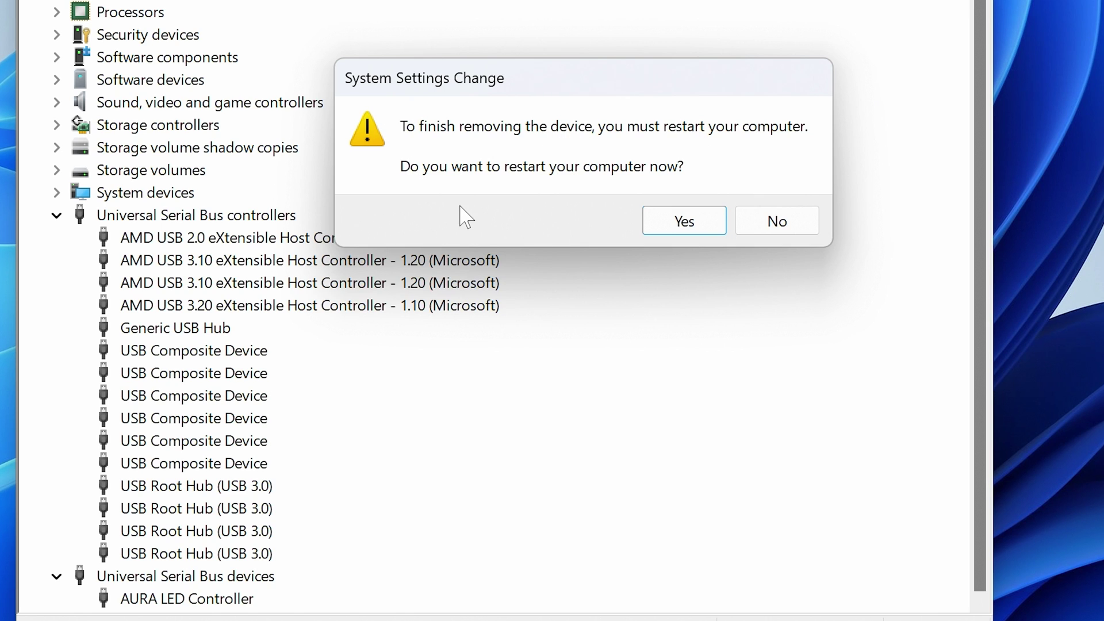
click(772, 227)
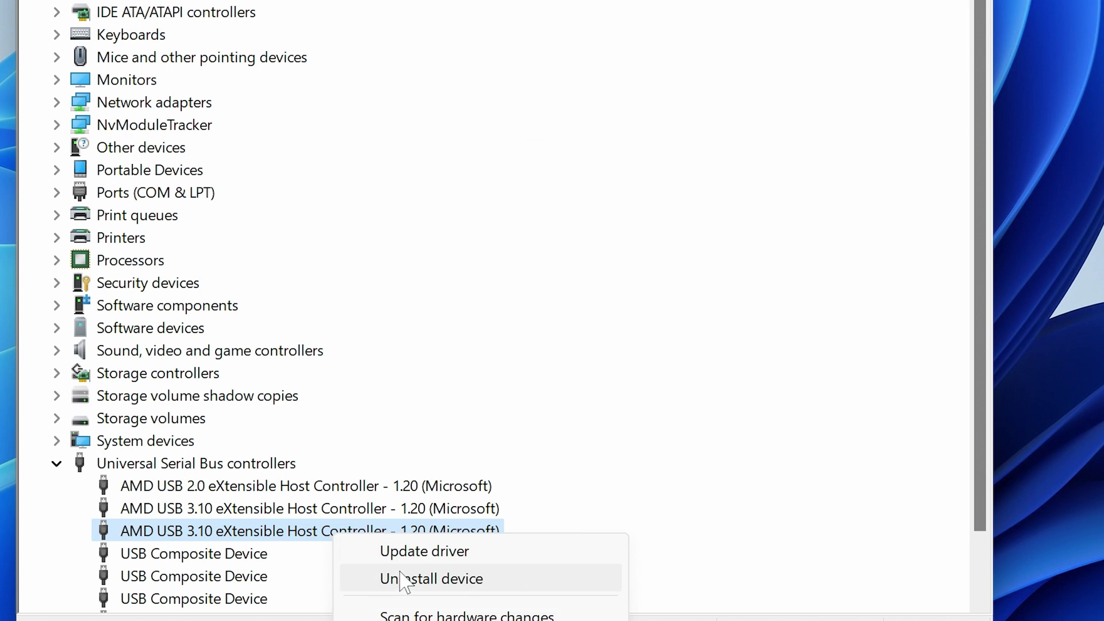
Uninstall the first AMD USB 3.10 eXtensible Host Controller, declining the restart.
click(411, 586)
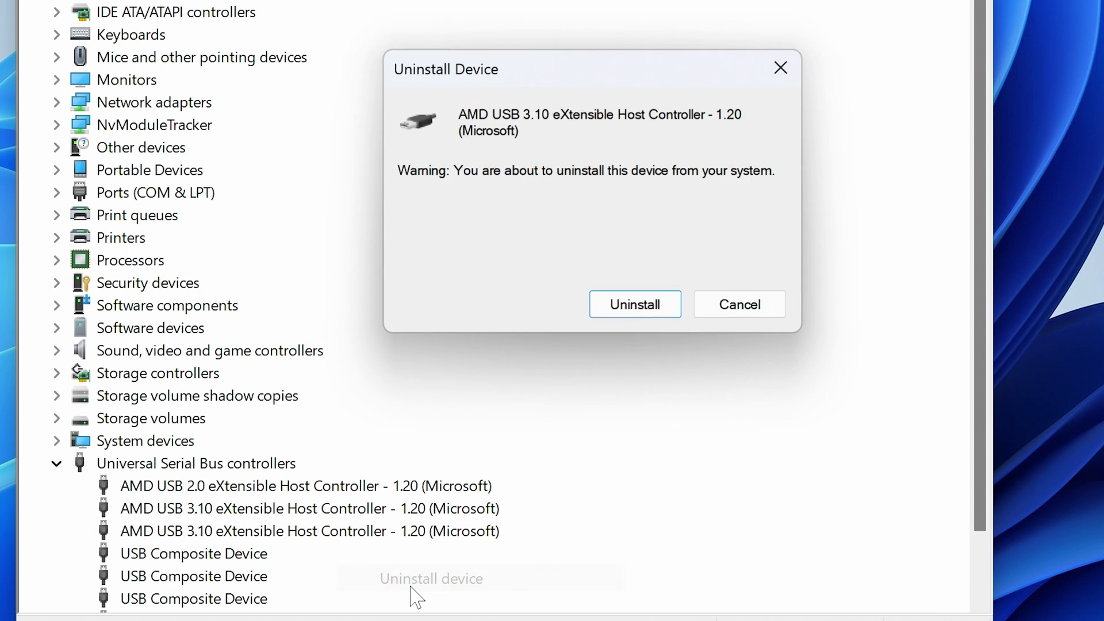
click(619, 313)
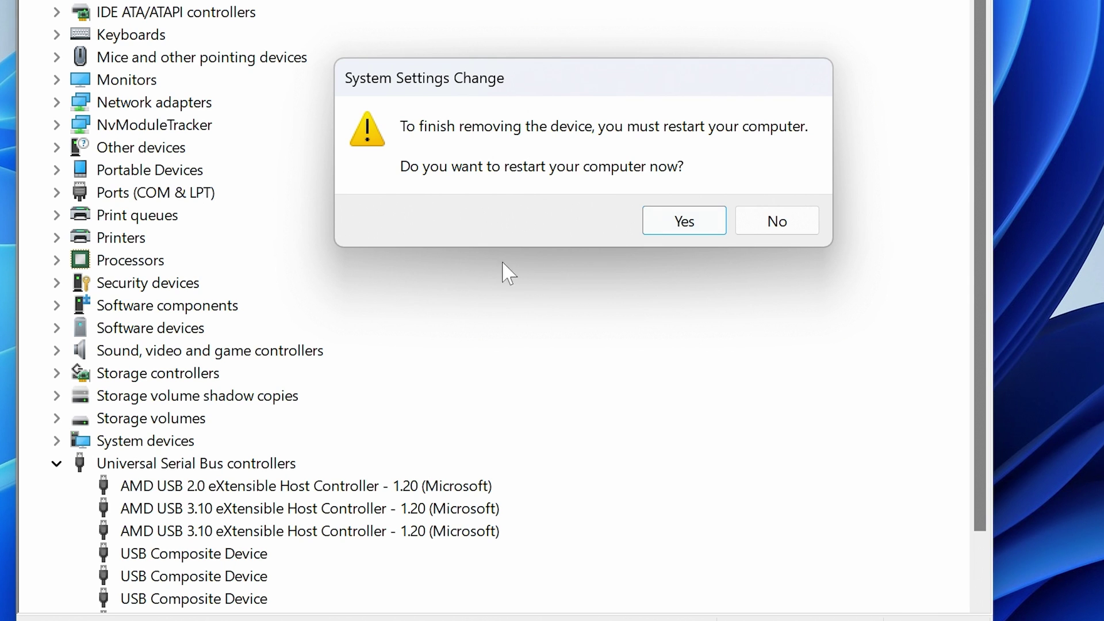
click(771, 230)
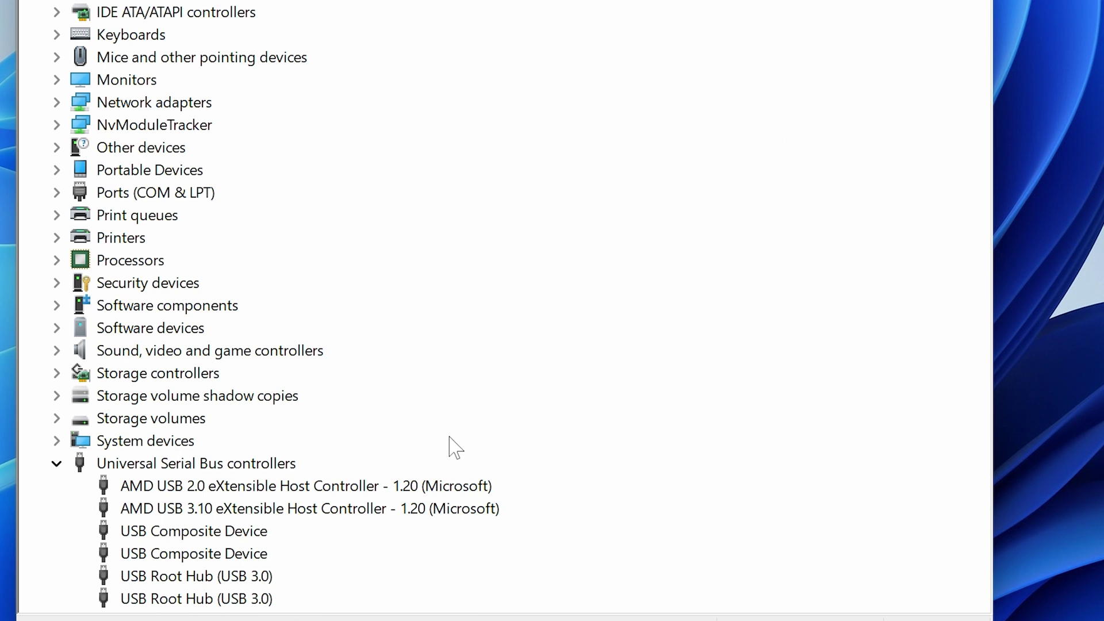
Uninstall the remaining AMD USB 3.10 eXtensible Host Controller.
click(356, 509)
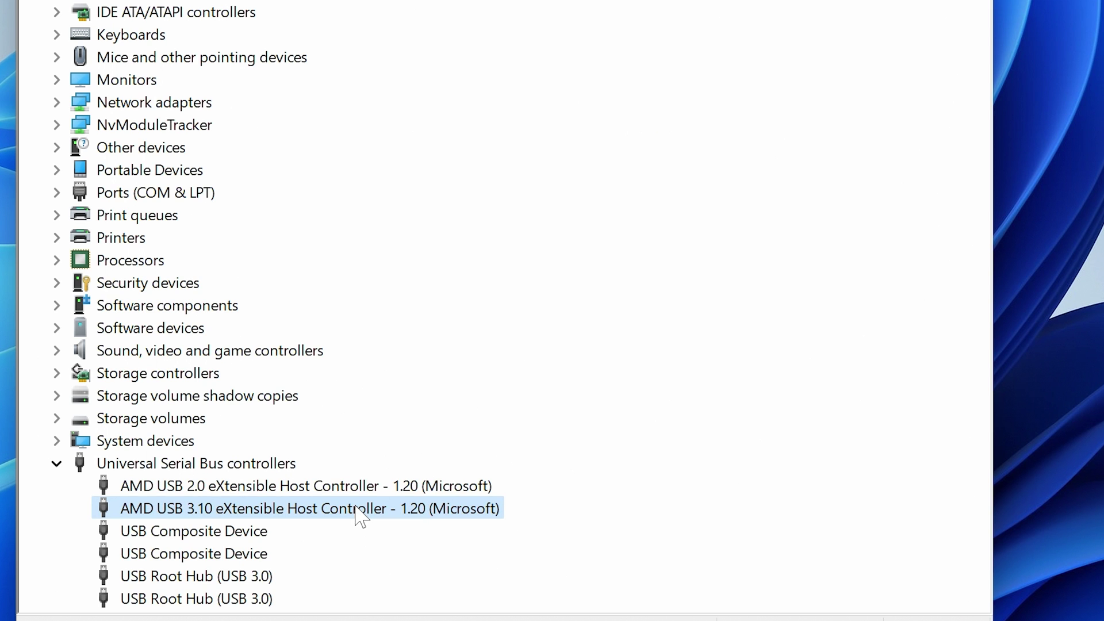
right_click(357, 509)
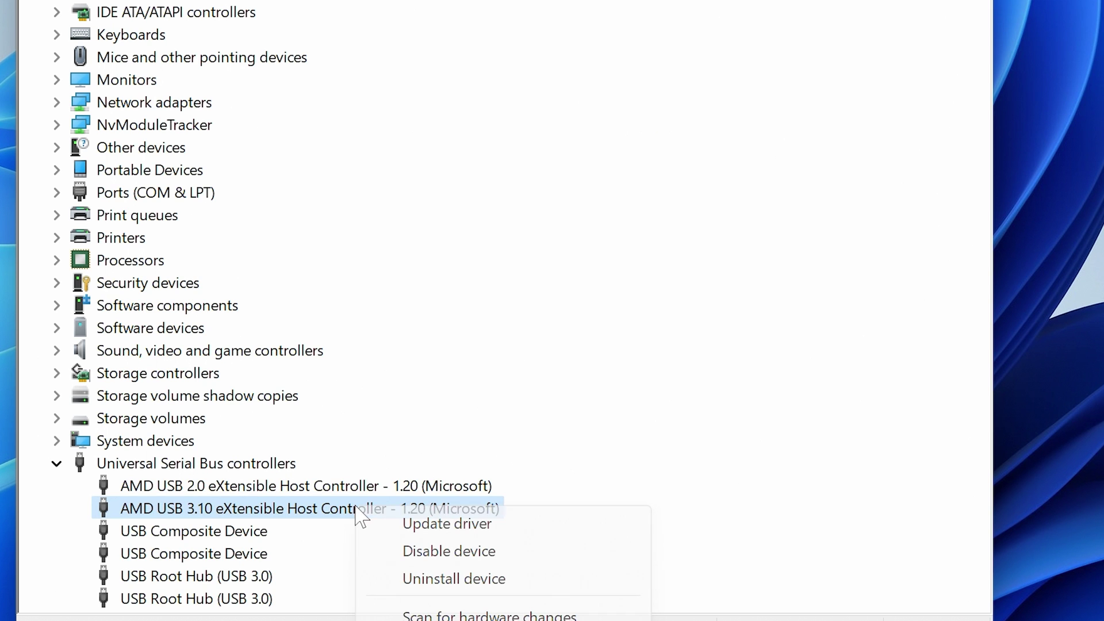
click(440, 586)
click(627, 313)
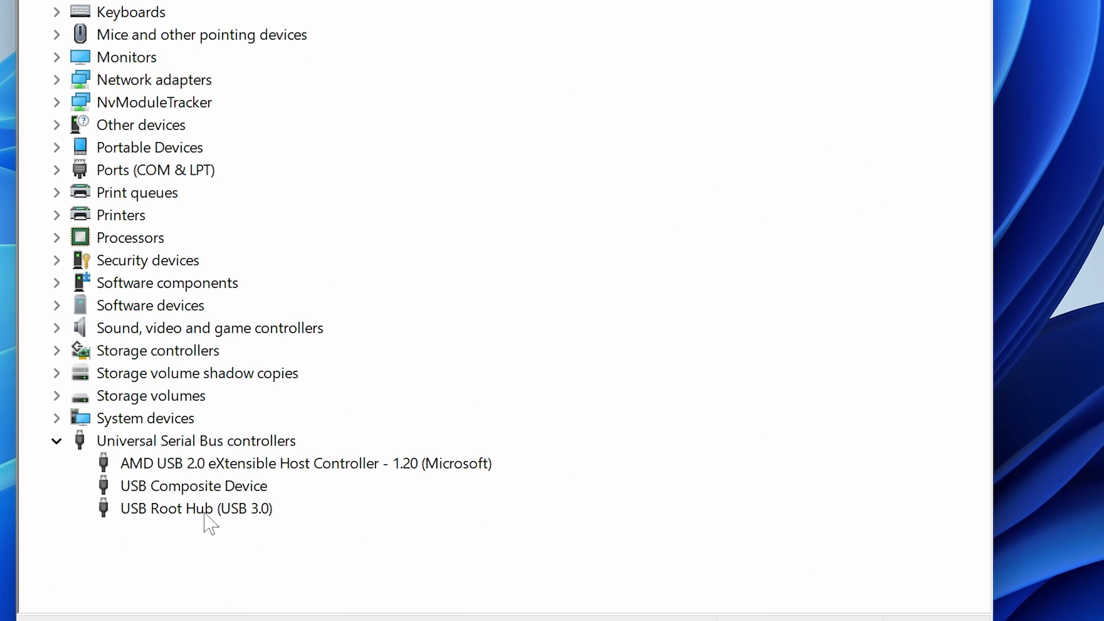
click(311, 468)
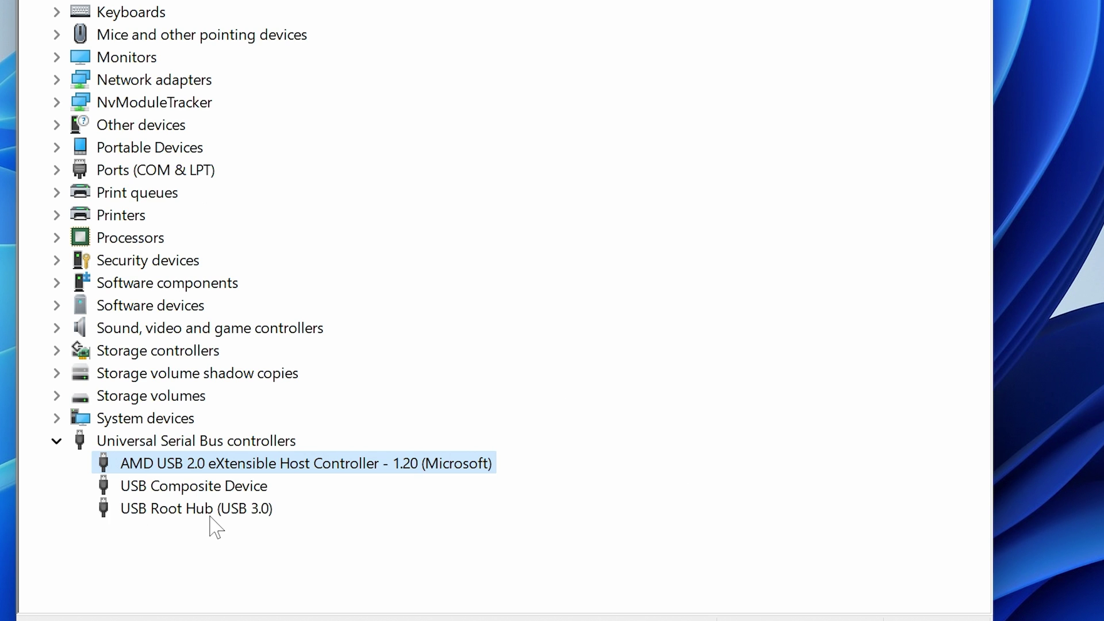
Uninstall the AMD USB 2.0 eXtensible Host Controller and accept restarting the computer.
right_click(329, 463)
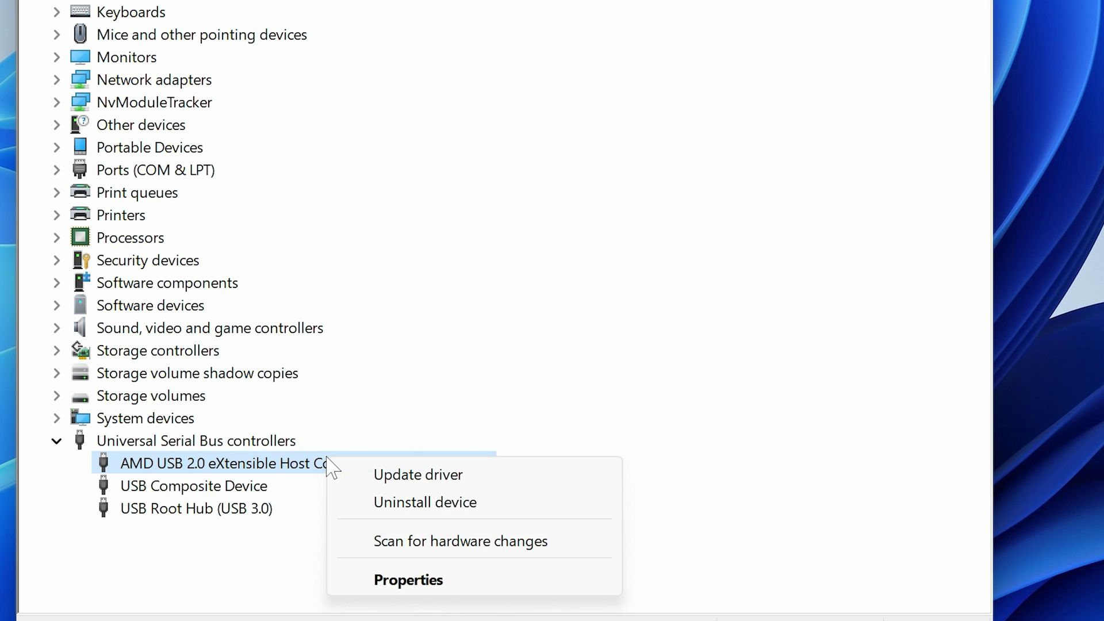
click(423, 506)
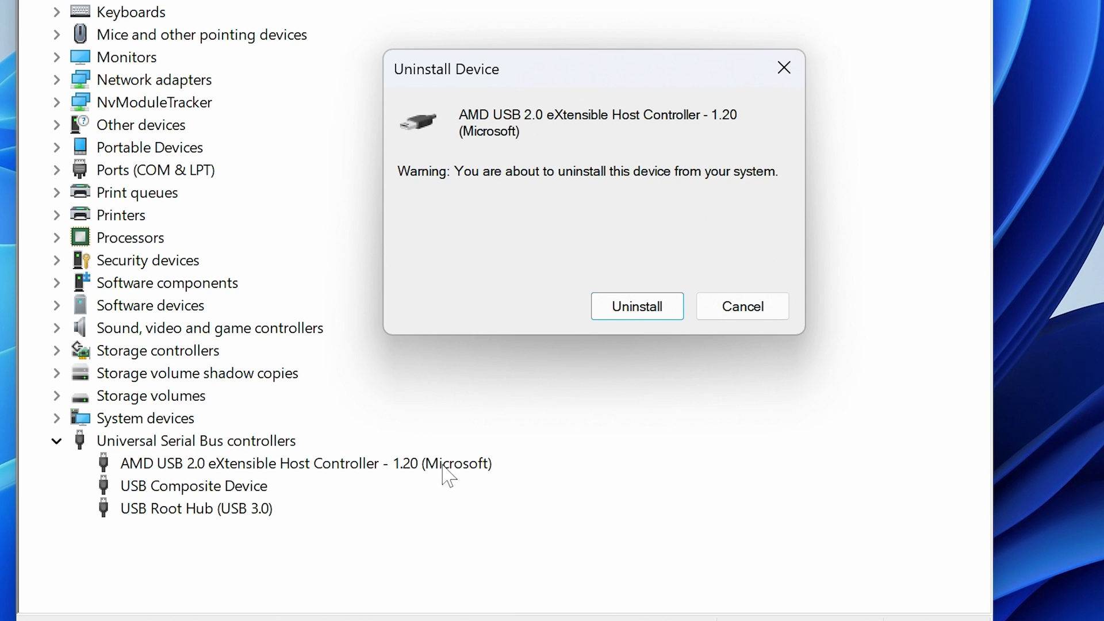
click(630, 311)
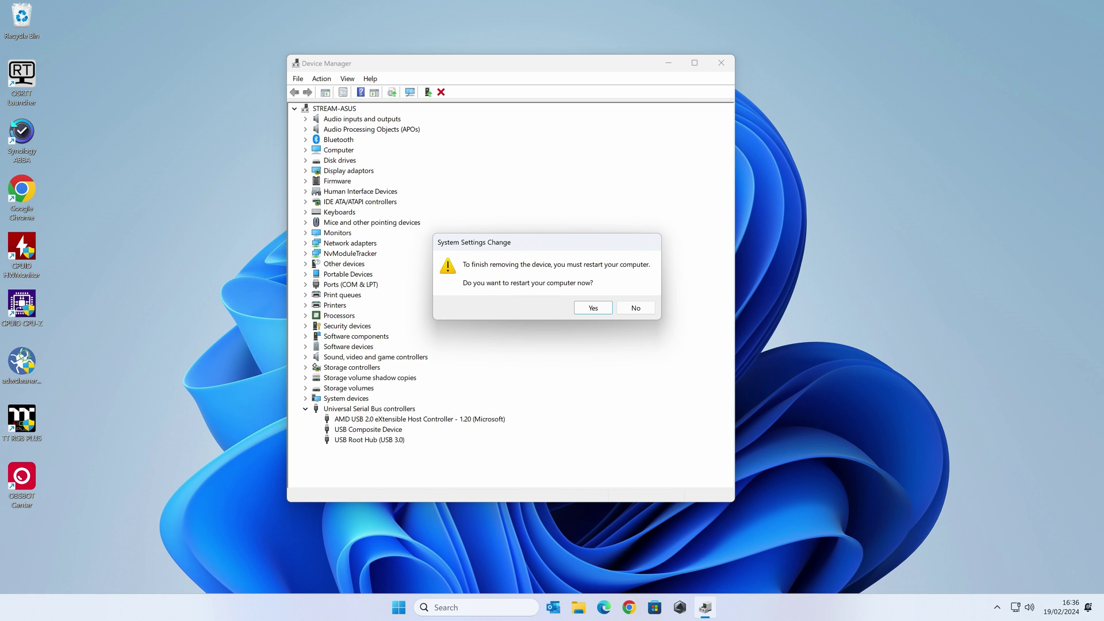
key(Return)
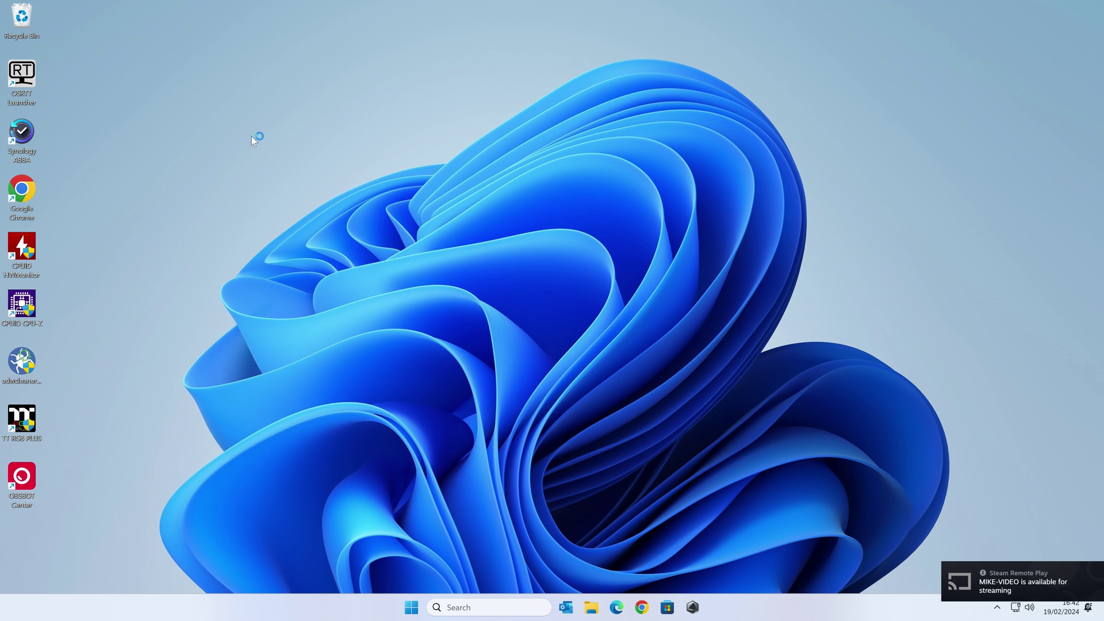
key(super)
key(super)
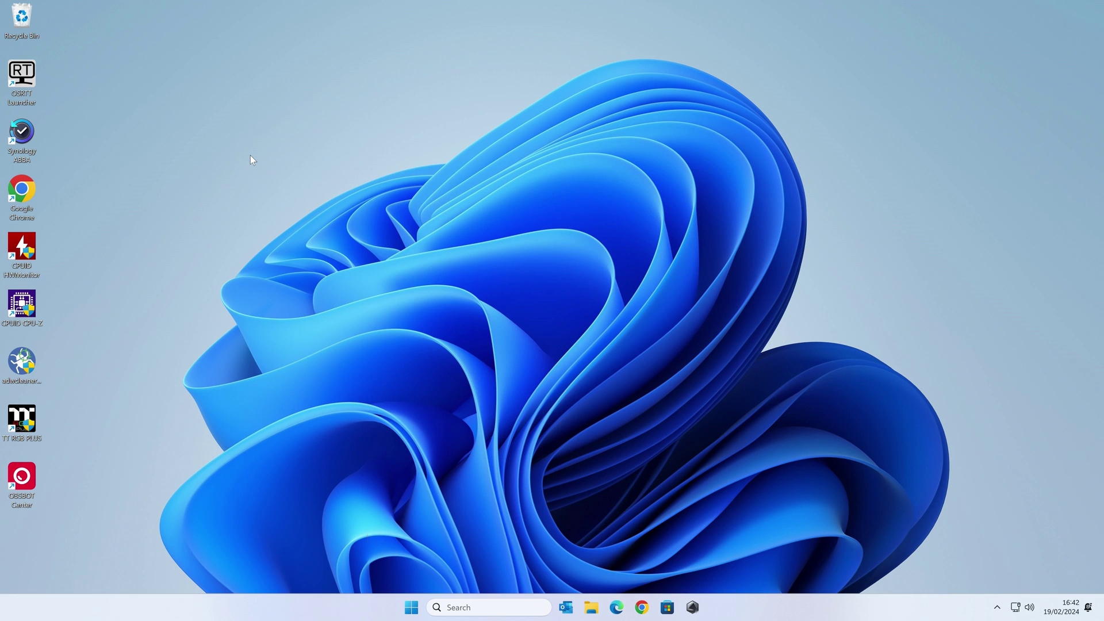